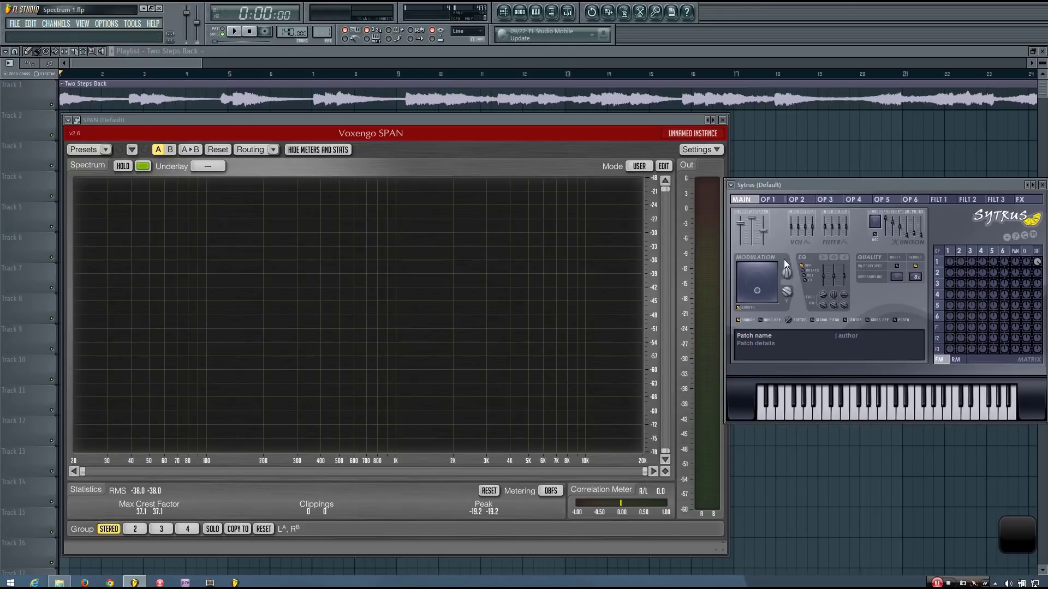
Play a C5 note while sweeping Sytrus's X modulation between its extremes to watch the spectrum, and reset the modulation.
key("q")
left_click_drag(786, 273, 786, 314)
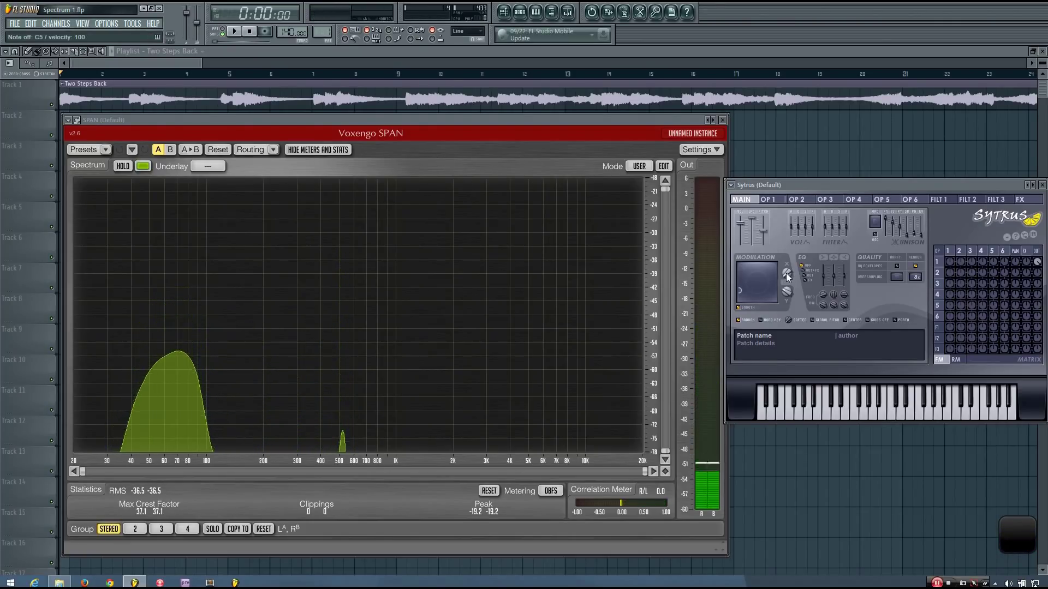
mouse_move(787, 277)
left_mouse_down()
mouse_move(787, 251)
mouse_move(785, 273)
left_mouse_up()
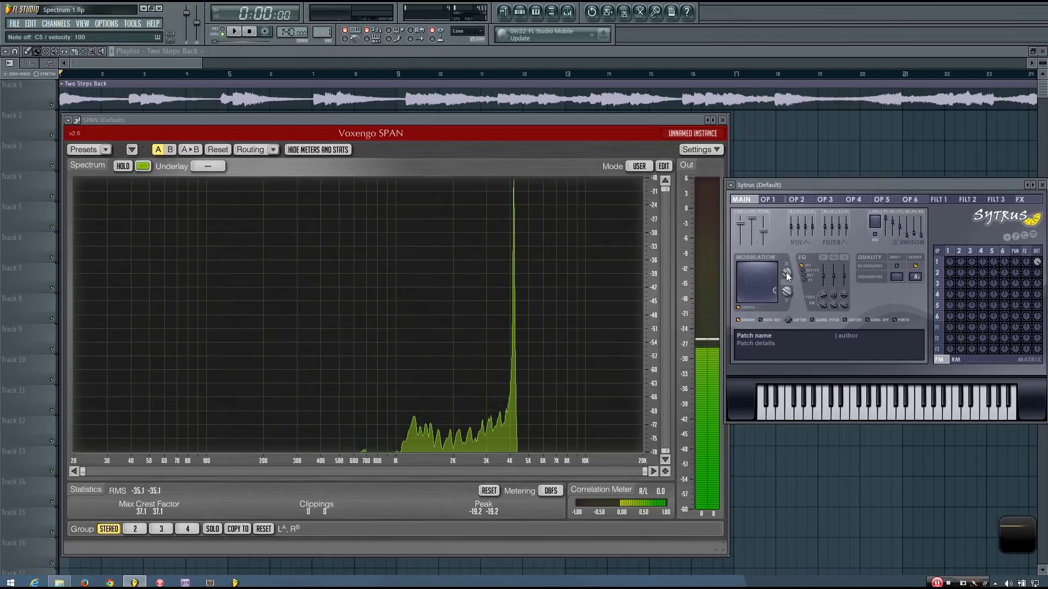
left_click(786, 275, "alt")
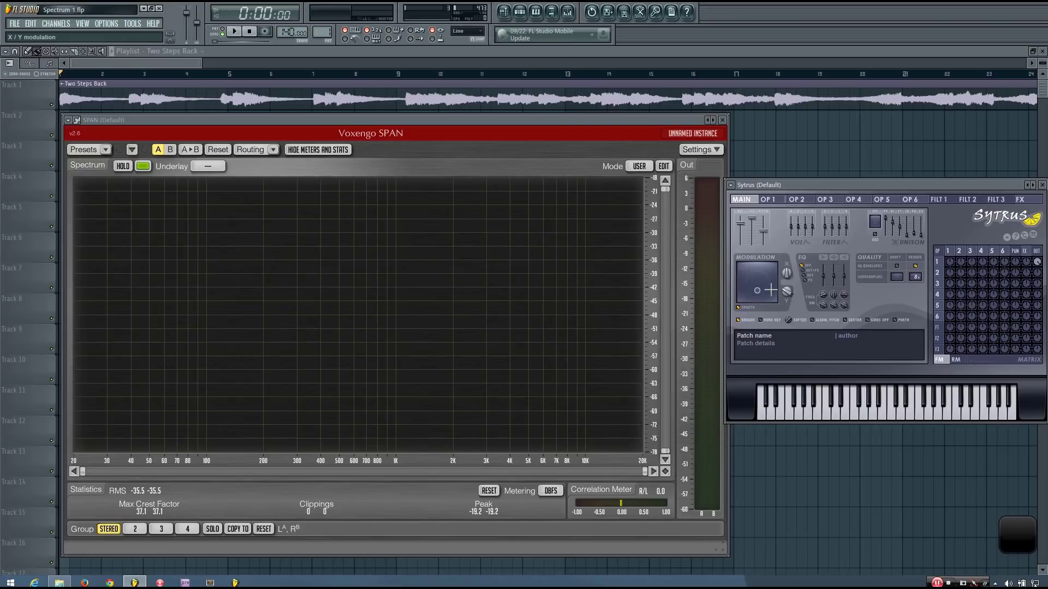
Play C5 and C4 notes while raising and lowering Sytrus's Y modulation to examine how the spectrum peak responds.
key("q")
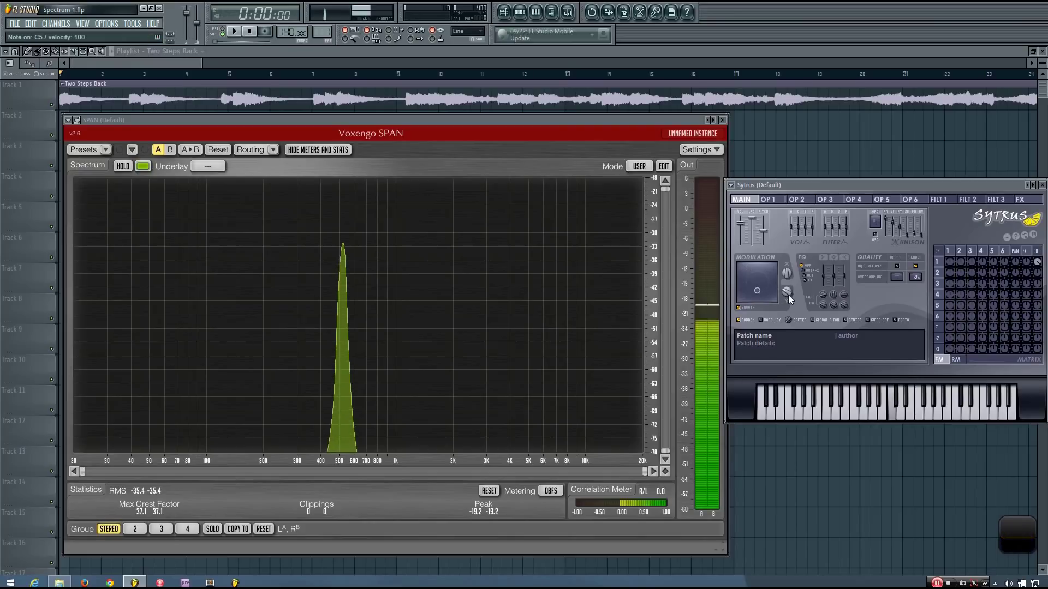
left_click_drag(788, 295, 788, 245)
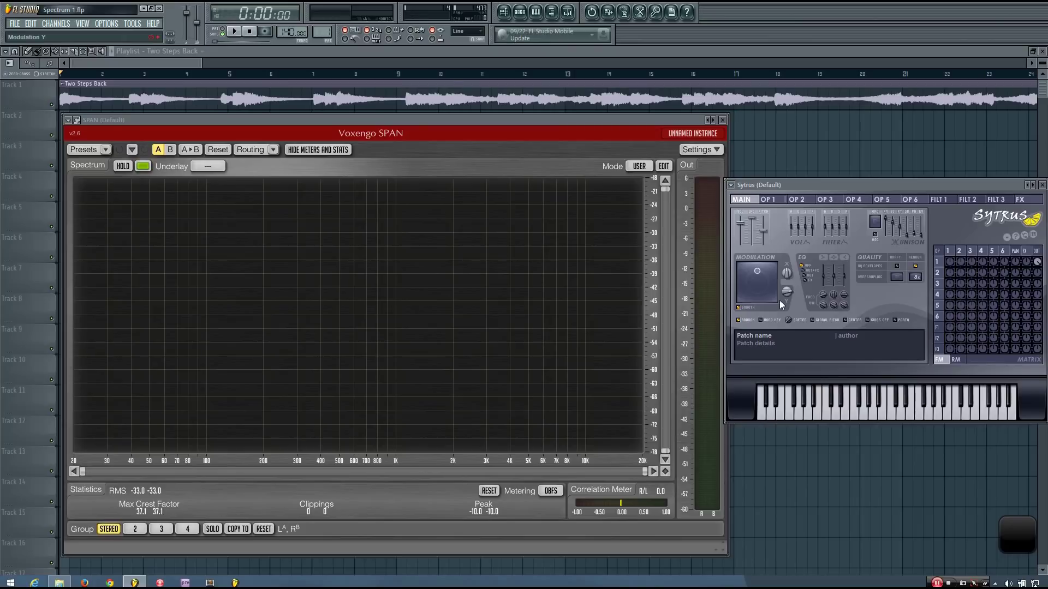
left_click_drag(782, 296, 782, 326)
key("z")
left_click_drag(786, 297, 788, 296)
Play a run of notes starting from C4 to examine where each pitch falls on the spectrum.
key("z")
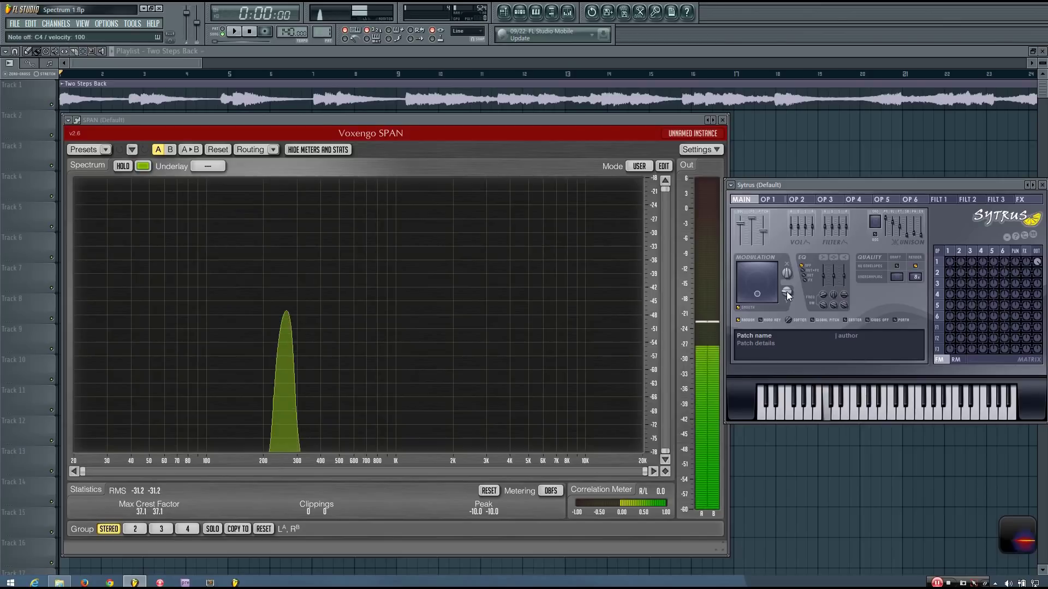
key("d")
key("b")
key("3")
key("r")
key("q")
key("d")
key("z")
key("b")
key("i")
key("o")
key("p")
key("bracketleft")
key("p")
key("o")
key("z")
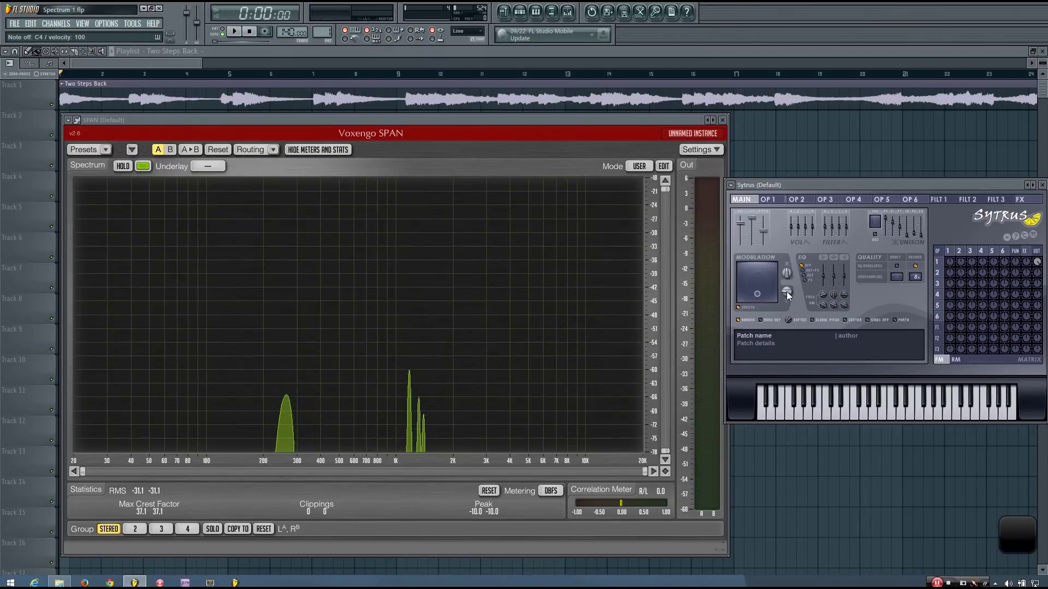
Start song playback and open SPAN's Spectrum Mode Editor, placing it beside the analyzer.
key("space")
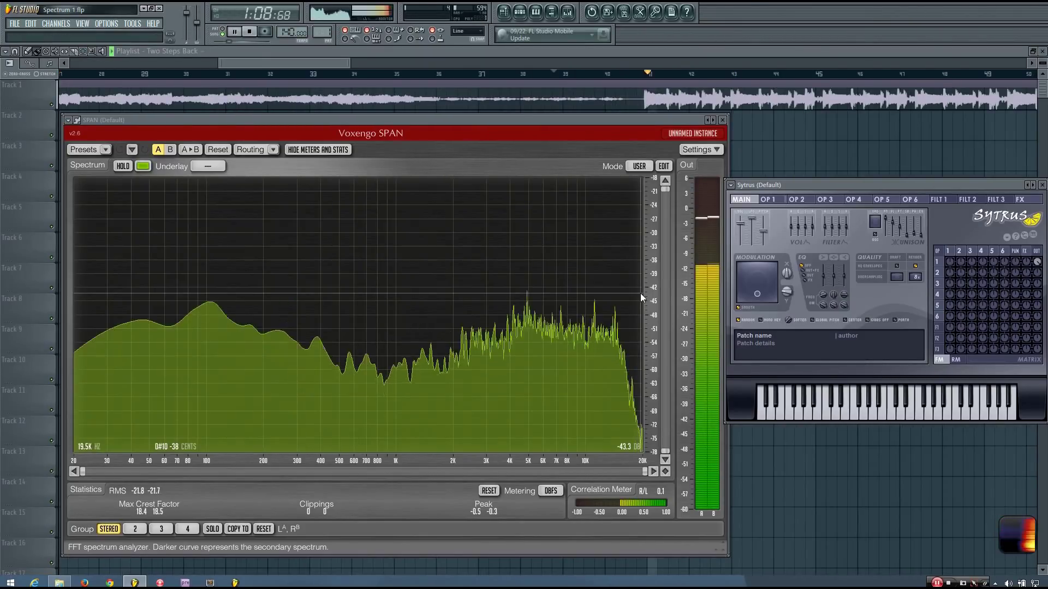
left_click(664, 166)
left_click_drag(447, 144, 690, 197)
left_click_drag(781, 203, 962, 196)
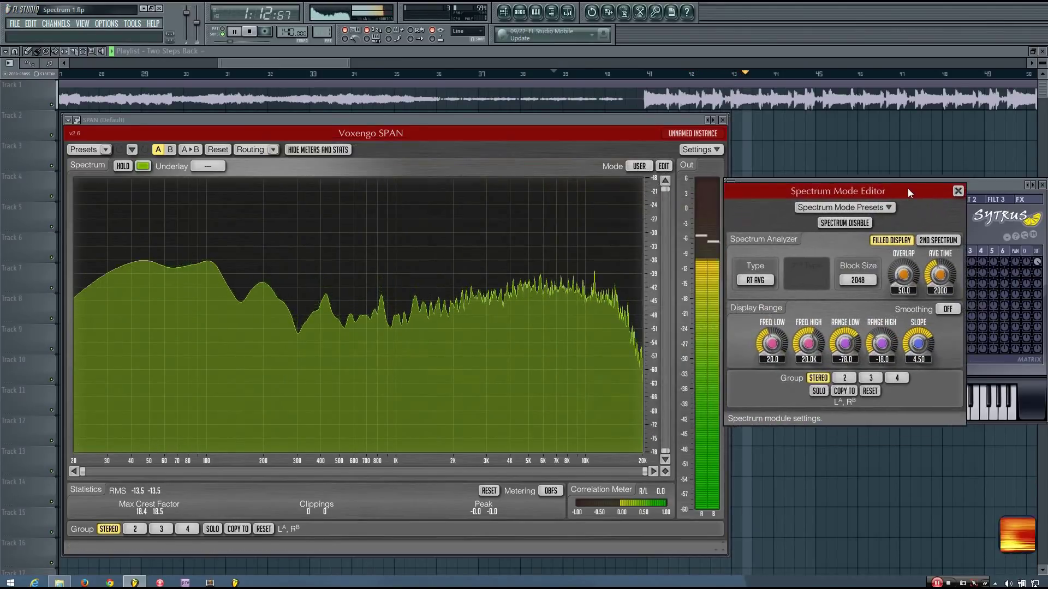
Try display ranges such as Range High 20, Range Low -55 and Freq High 2.96K, and restore the full range.
left_click_drag(868, 346, 885, 275)
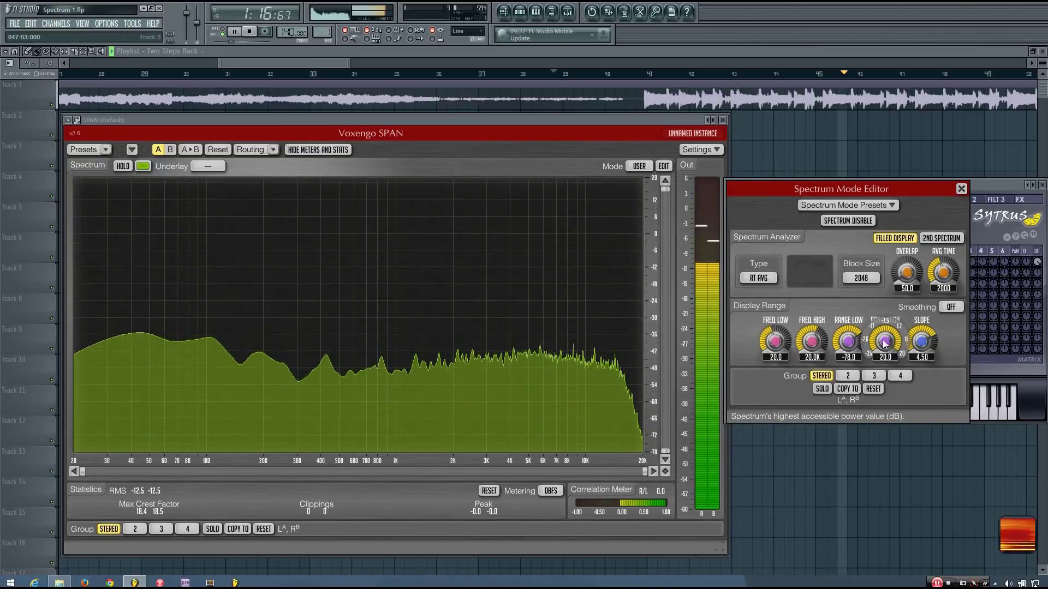
left_click_drag(855, 344, 885, 371)
left_click_drag(811, 341, 775, 320)
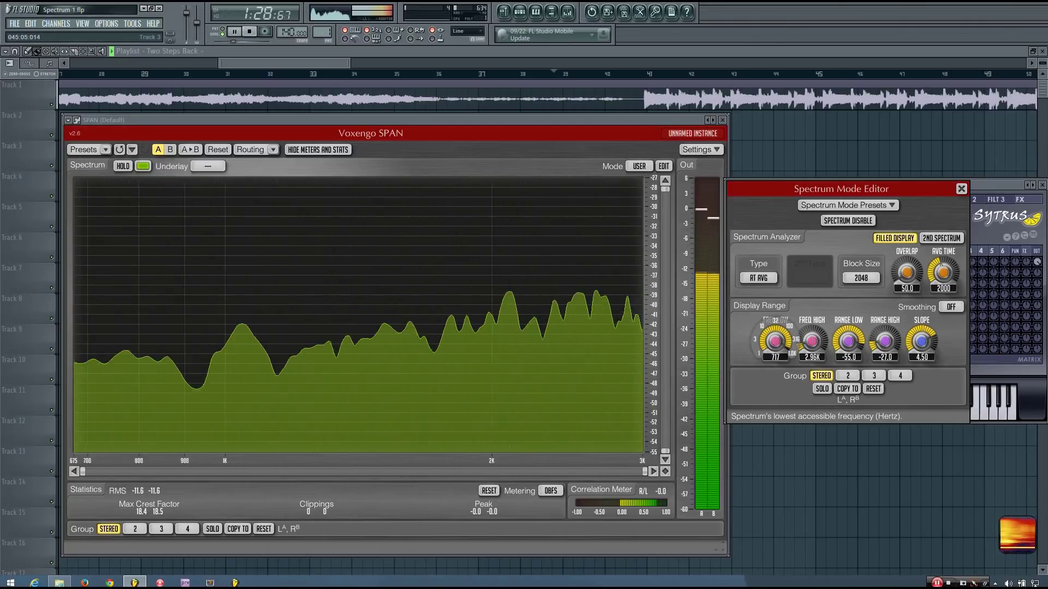
left_click_drag(771, 336, 770, 365)
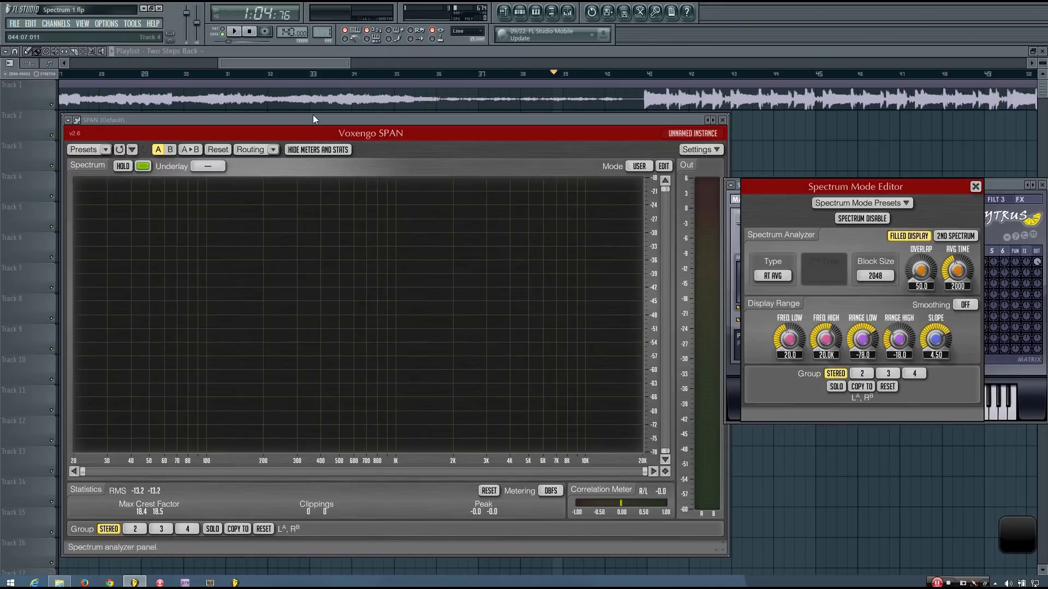
Play the song while lowering the spectrum averaging time to about 64 ms, and raise it to 1978 ms.
left_click(239, 33)
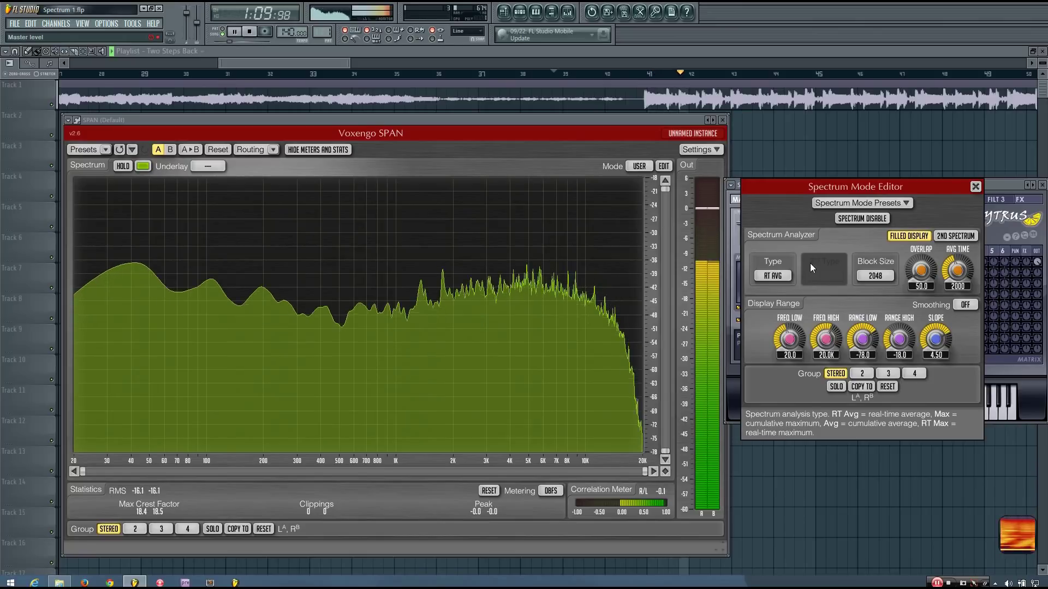
left_click_drag(957, 276, 962, 321)
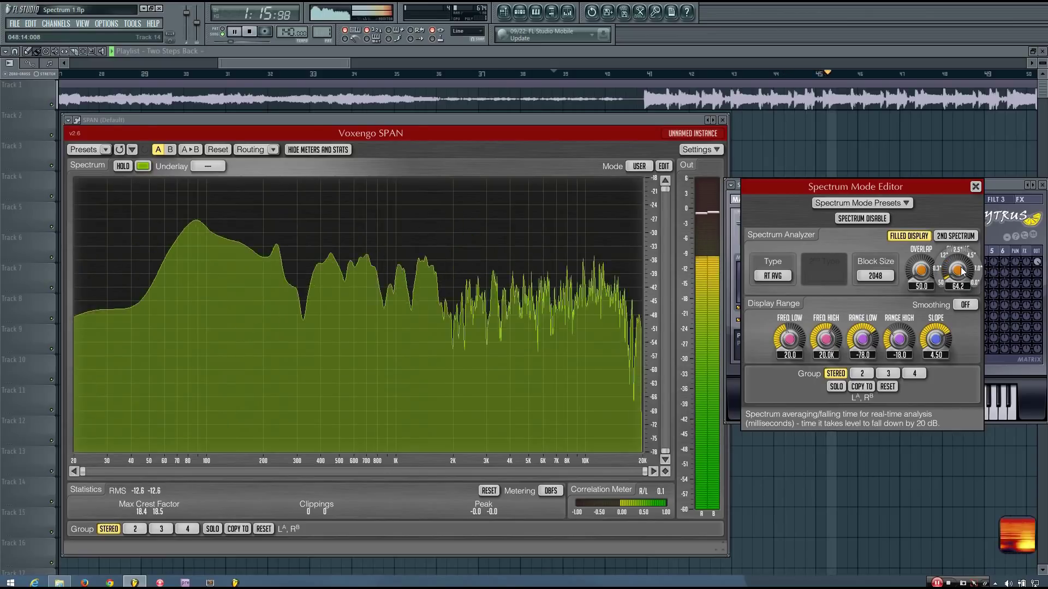
left_click_drag(962, 271, 962, 251)
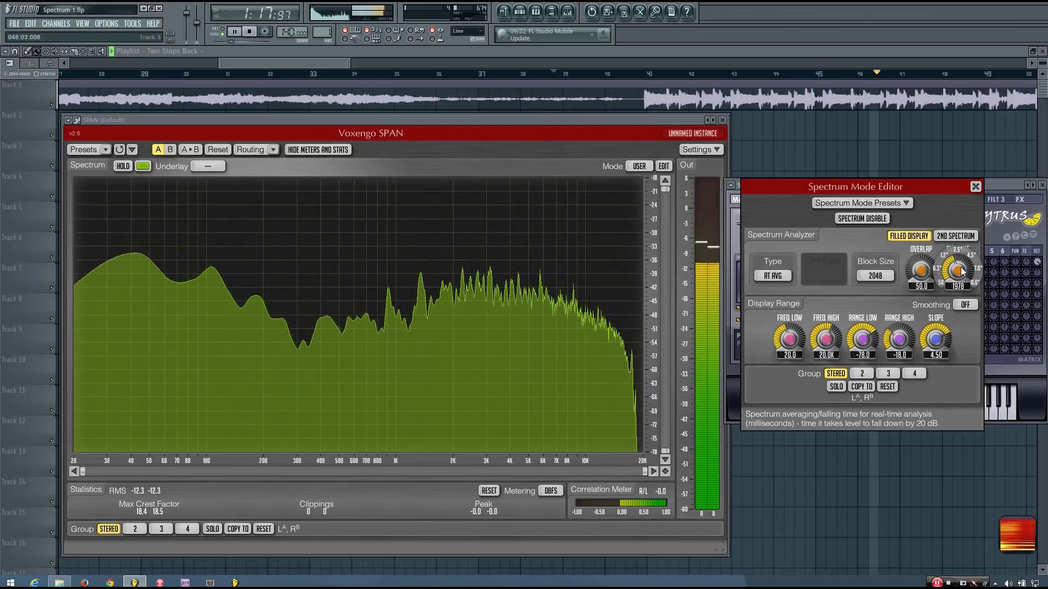
Set the spectrum analysis type to AVG and play a section of the song to examine the cumulative average.
left_click(786, 273)
key("space")
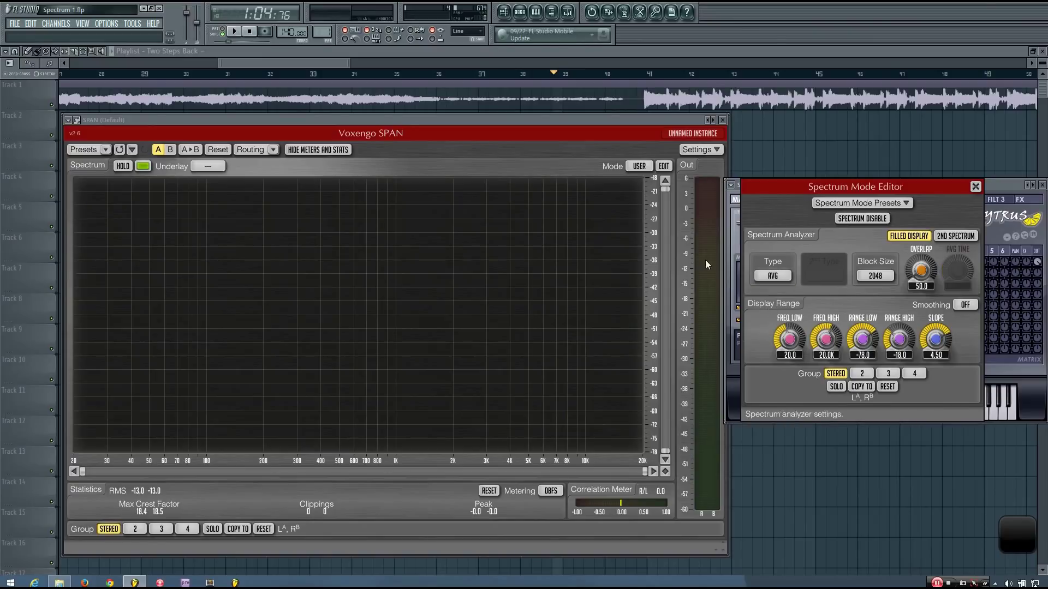
left_click(231, 32)
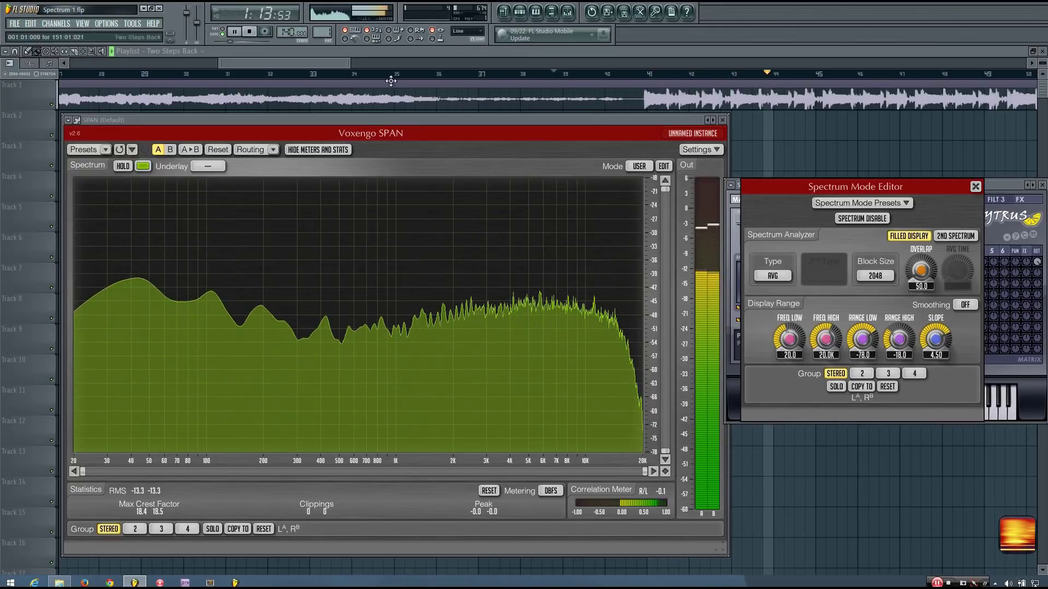
left_click(250, 32)
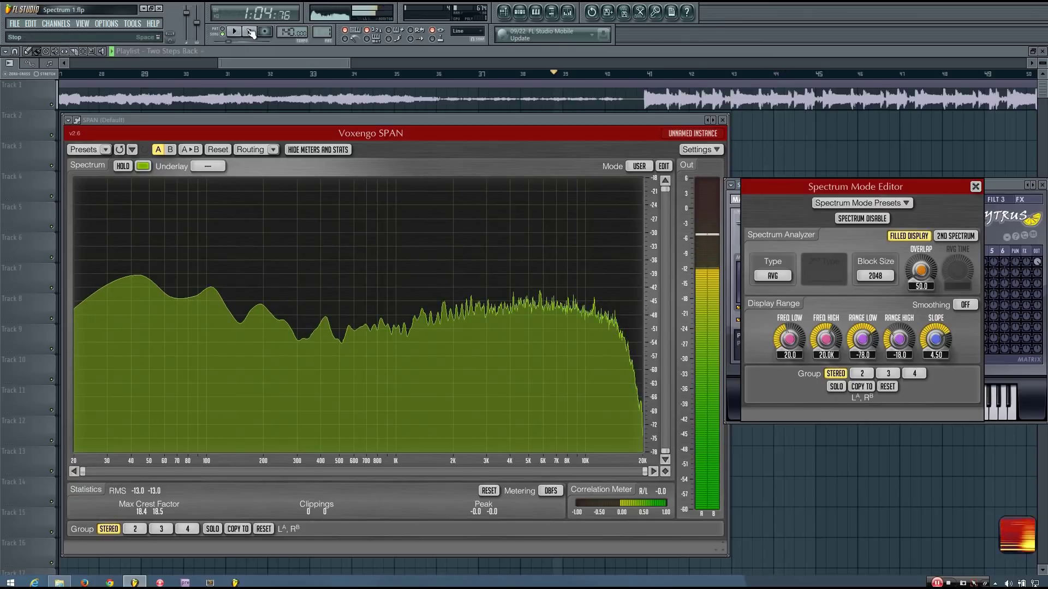
Change the spectrum analysis type to RT MAX and play a section of the song to examine the real-time maximum.
left_click(778, 277)
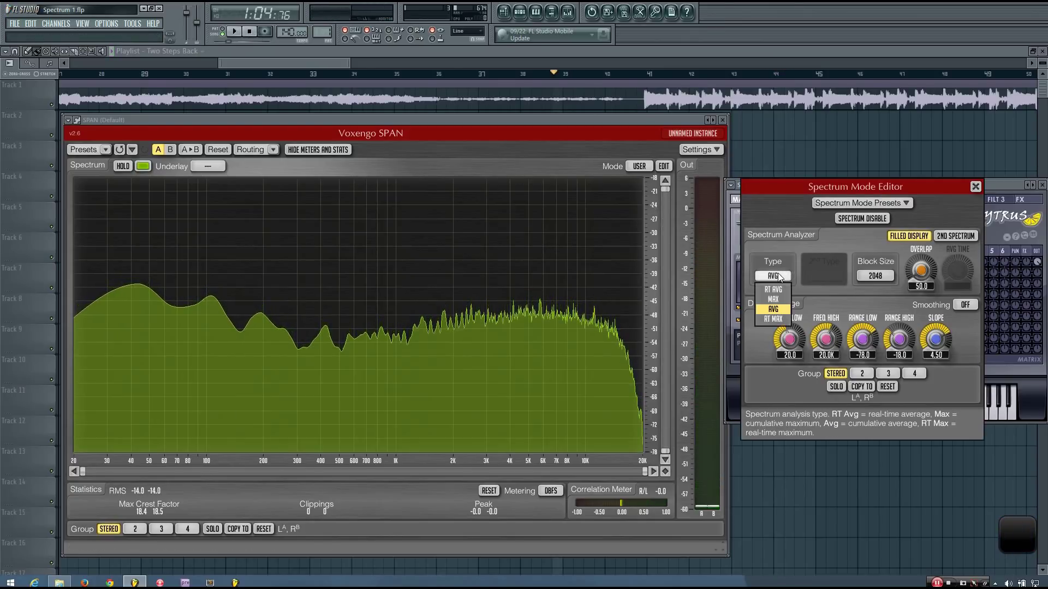
left_click(775, 322)
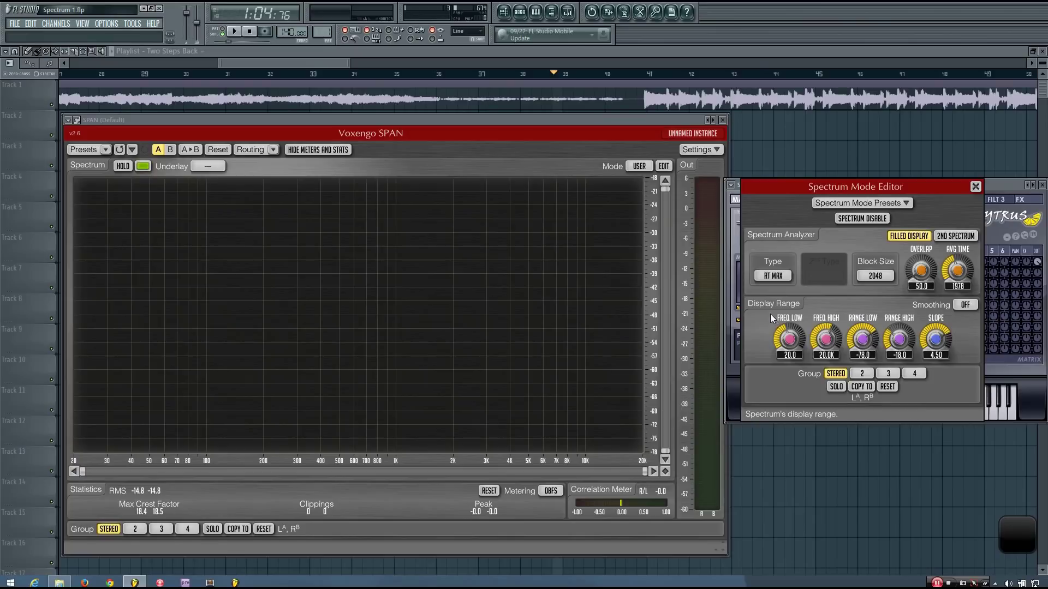
left_click(235, 31)
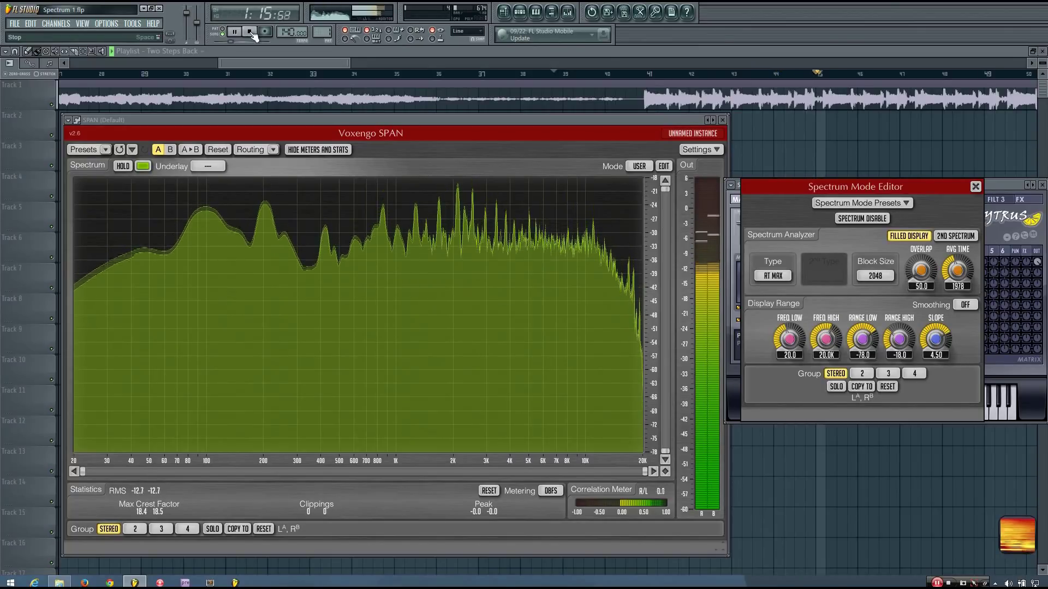
left_click(250, 31)
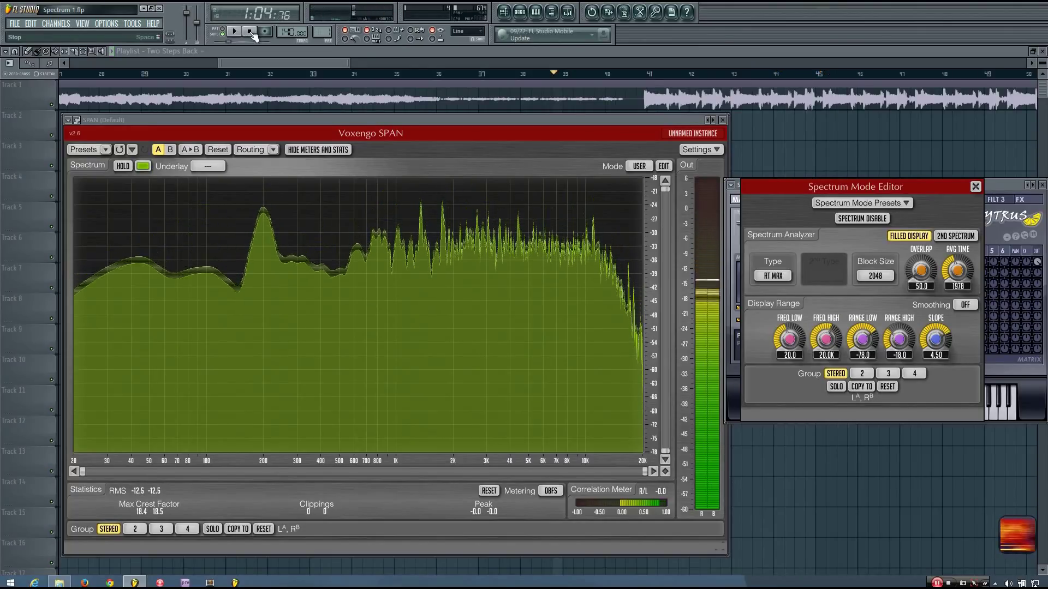
Switch the spectrum analysis type to MAX and play a section of the song to examine the cumulative maximum.
left_click(788, 274)
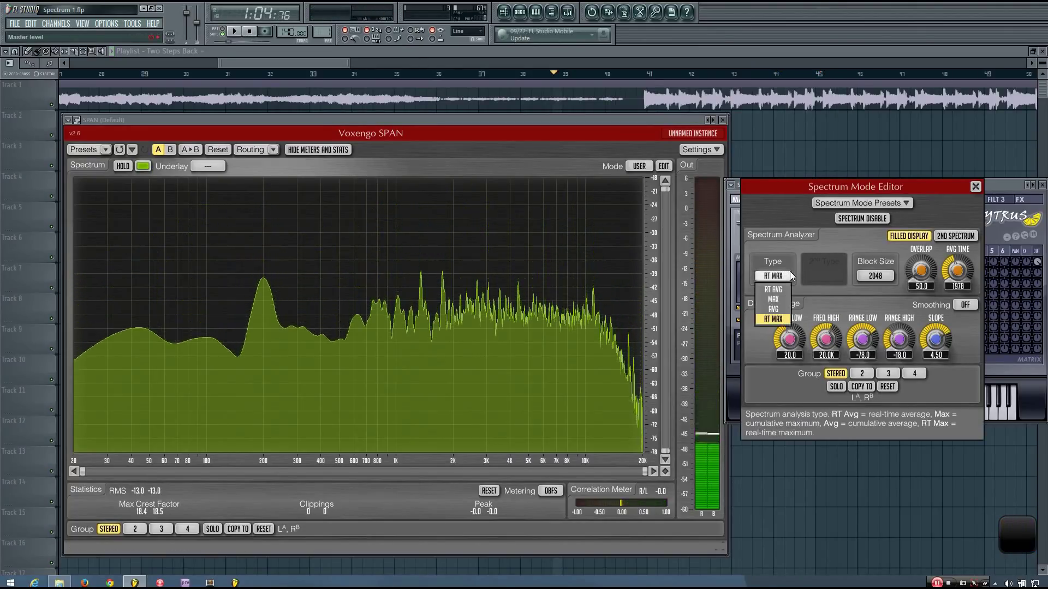
left_click(775, 299)
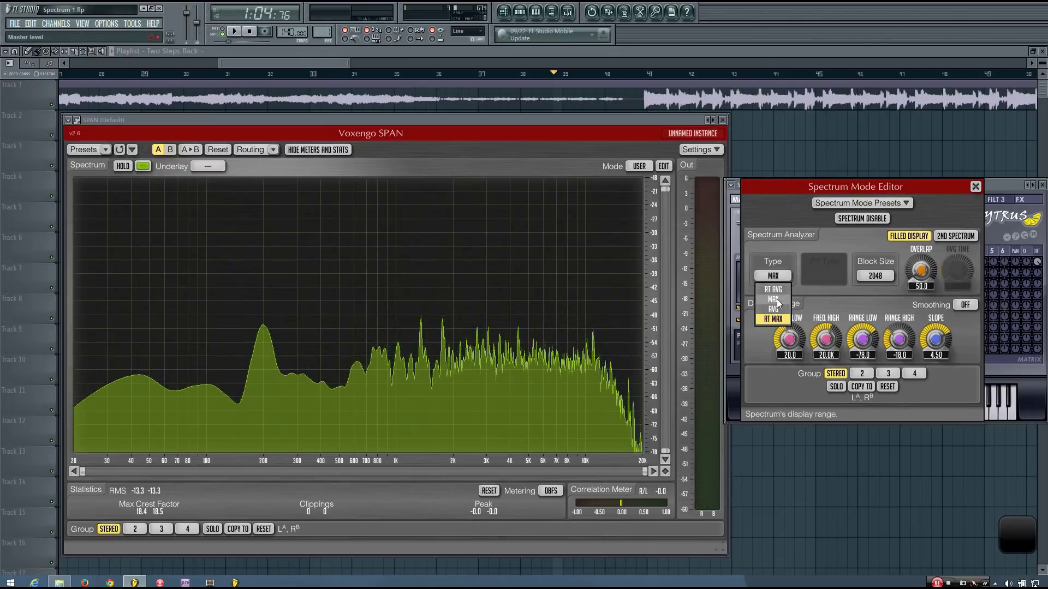
left_click(243, 32)
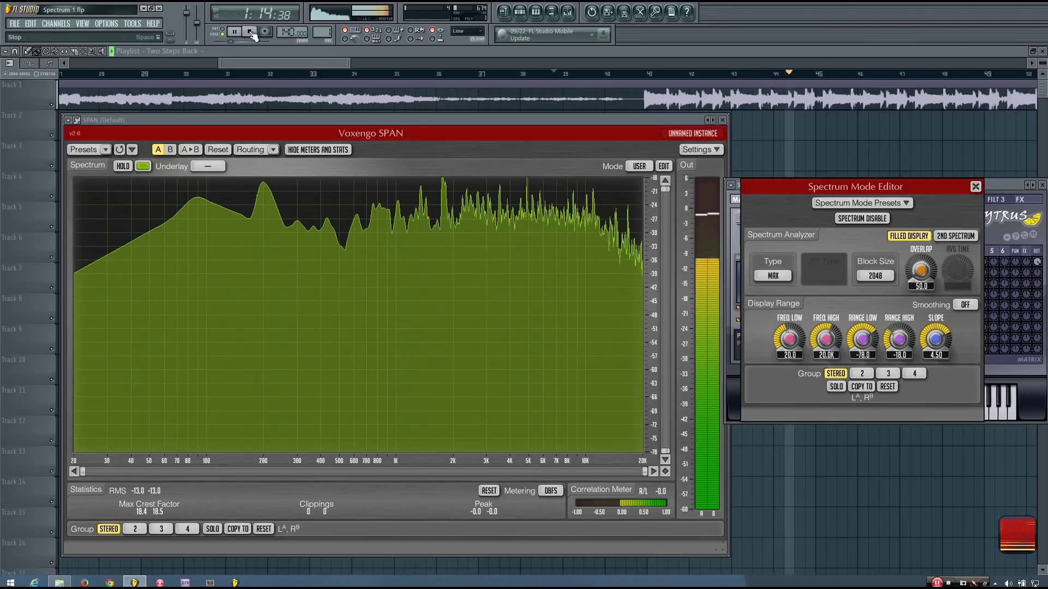
left_click(250, 31)
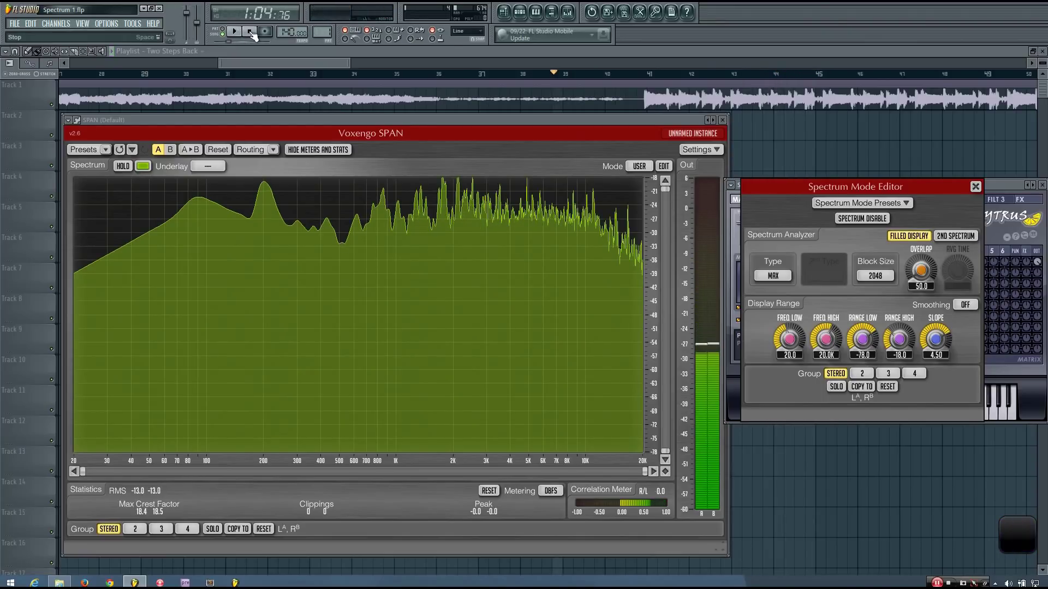
Enable the second spectrum with type RT AVG and second type MAX, and play the song to compare both curves.
left_click(964, 235)
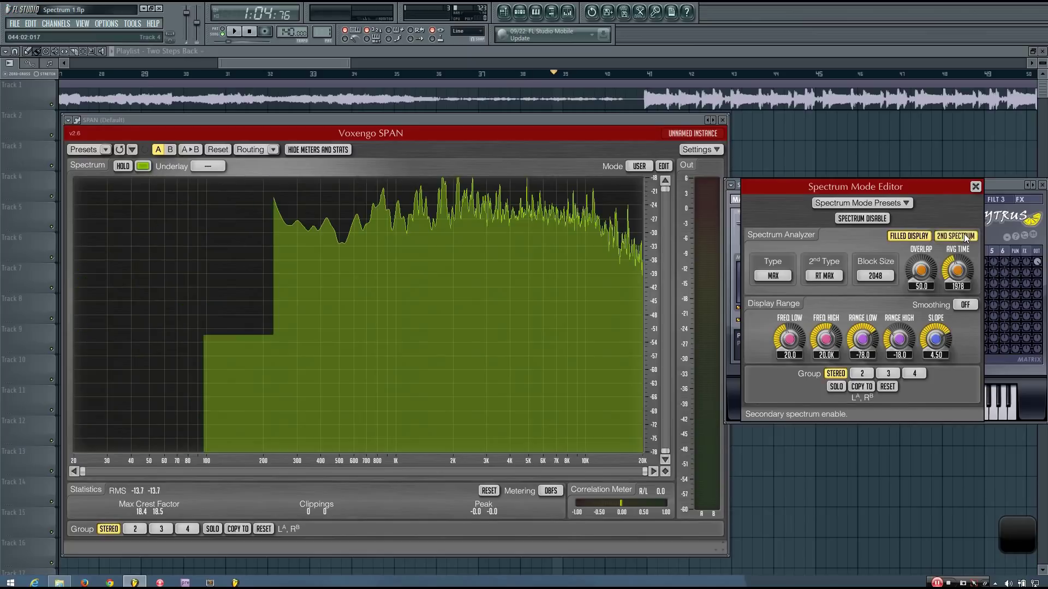
left_click(823, 276)
left_click(773, 276)
left_click(773, 306)
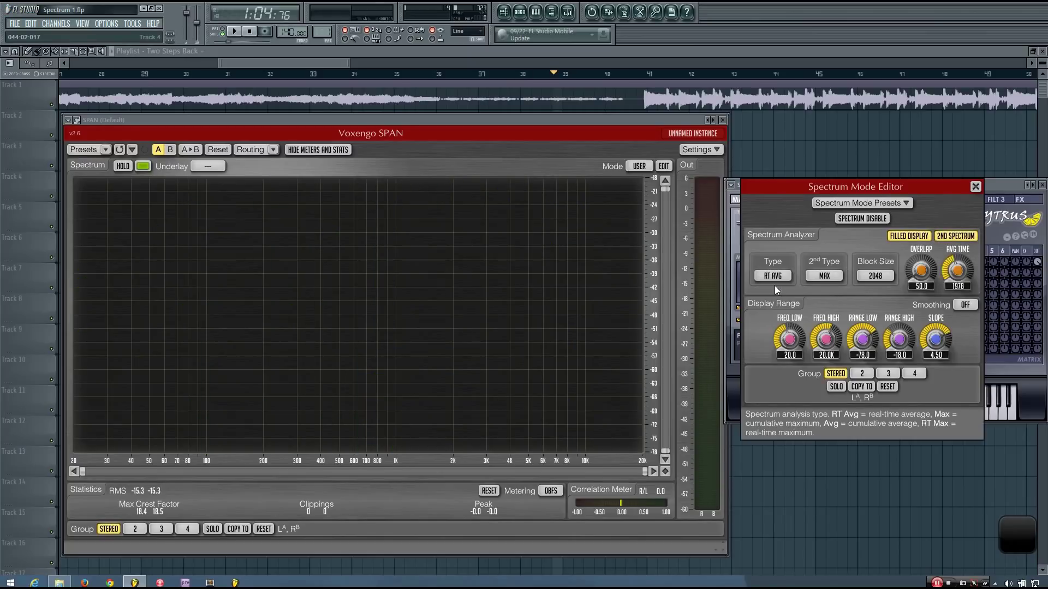
left_click(234, 32)
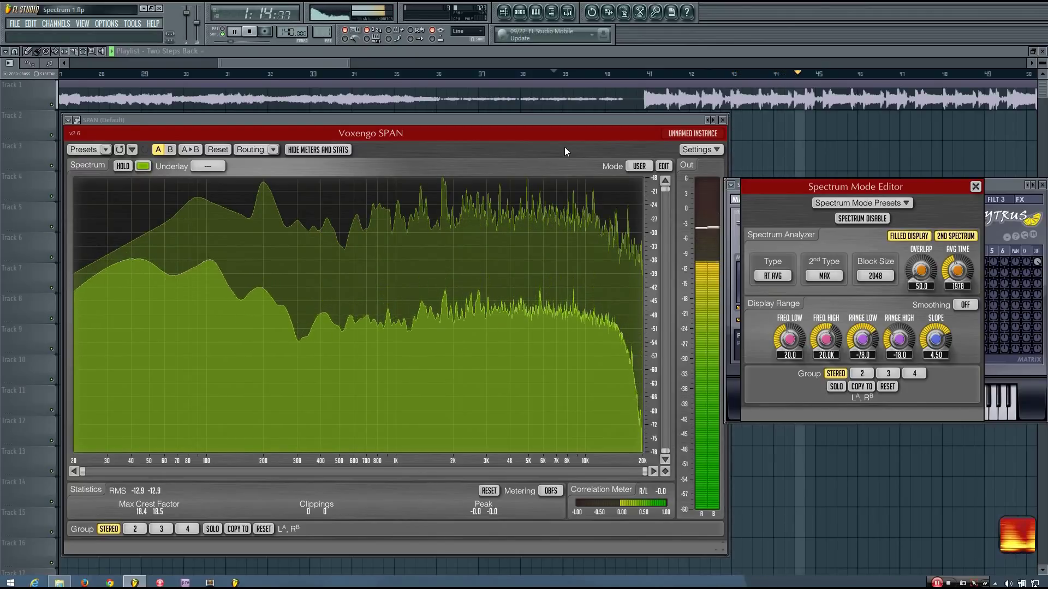
left_click(254, 33)
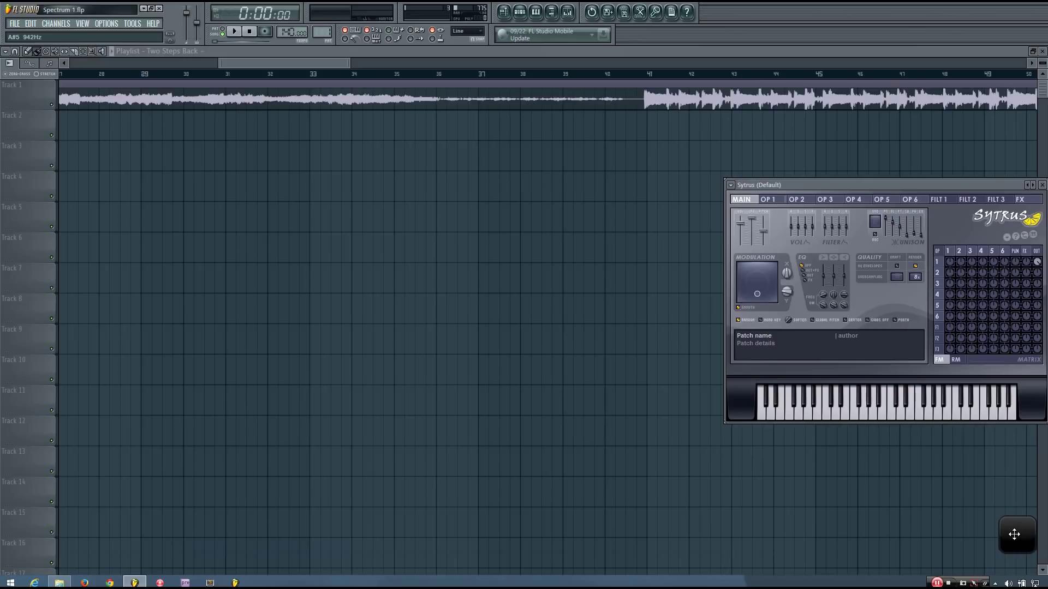
Open the settings of the Wave Candy visualizer and arrange the plugin windows beside its enlarged spectrum display.
double_click(1014, 535)
left_click_drag(946, 332, 682, 386)
left_click(567, 12)
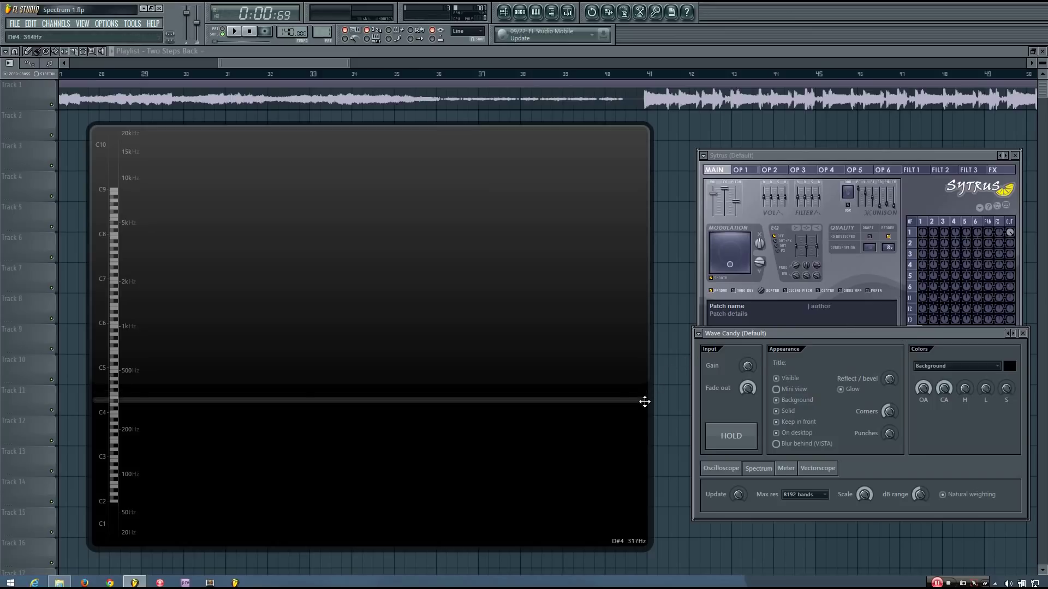
Play C5 notes while varying Sytrus's X and Y modulation to examine pitch and level in the Wave Candy spectrum.
left_click(758, 244)
key("q")
mouse_move(758, 243)
left_mouse_down()
mouse_move(758, 289)
mouse_move(758, 224)
mouse_move(758, 294)
mouse_move(758, 240)
left_mouse_up()
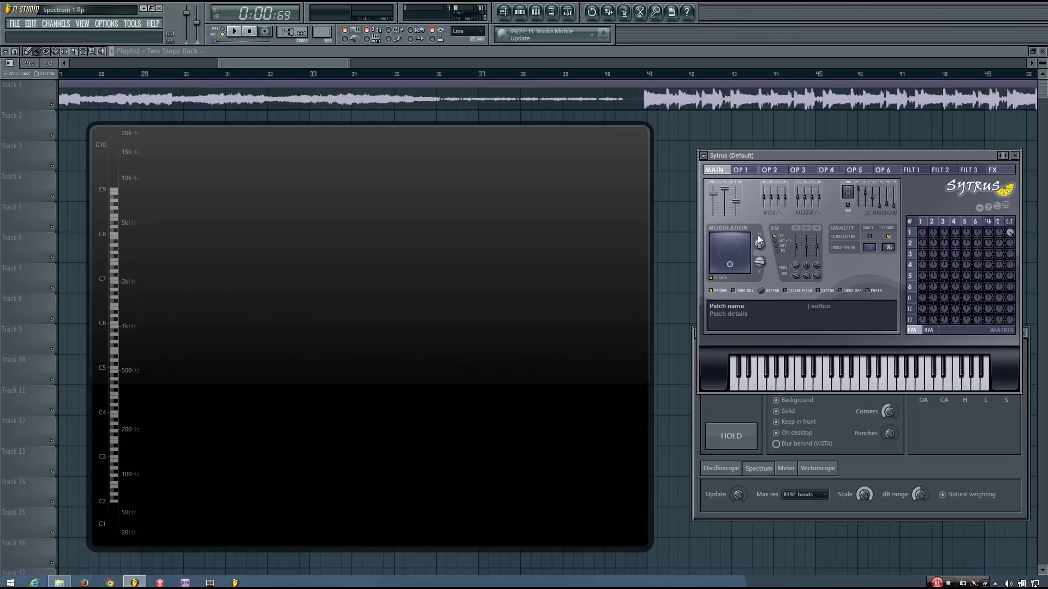
key("q")
mouse_move(758, 265)
left_mouse_down()
mouse_move(759, 287)
mouse_move(757, 256)
mouse_move(757, 284)
left_mouse_up()
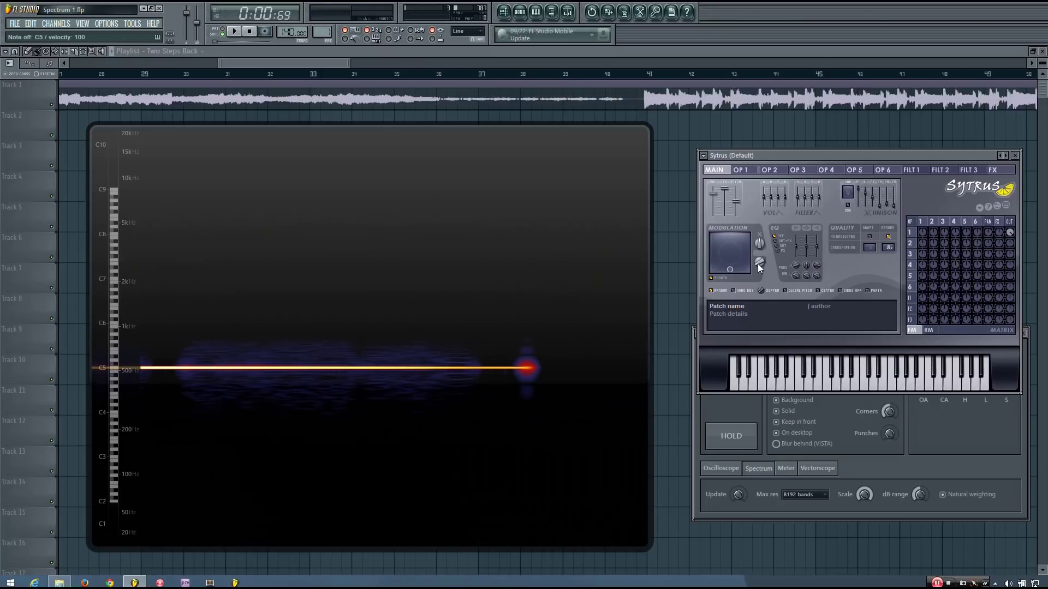
Close Sytrus, move the Wave Candy settings window higher, and play the song through the spectrum display.
left_click(1012, 157)
left_click_drag(876, 334, 866, 280)
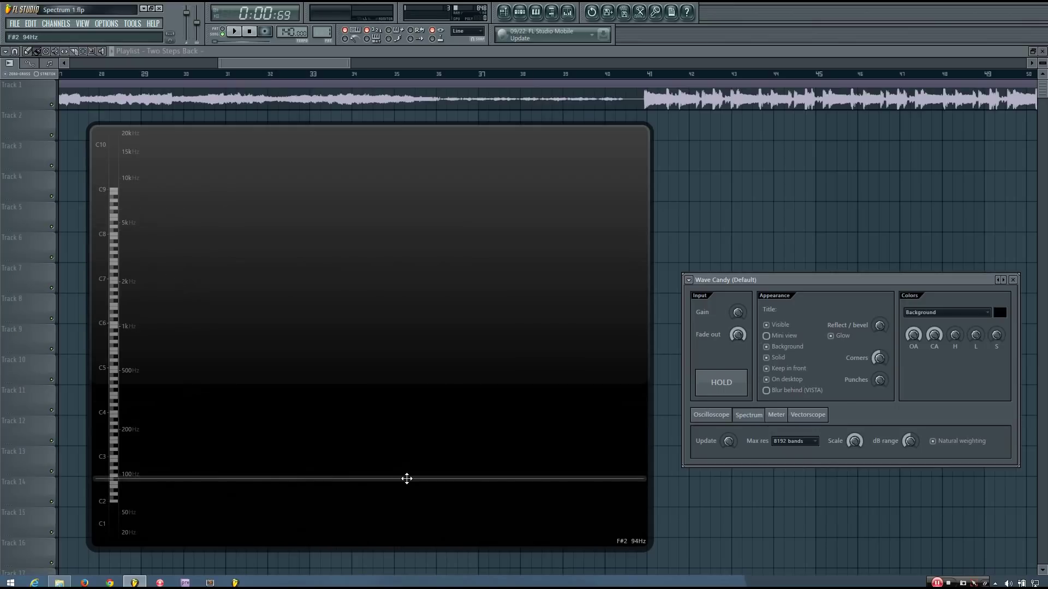
key("space")
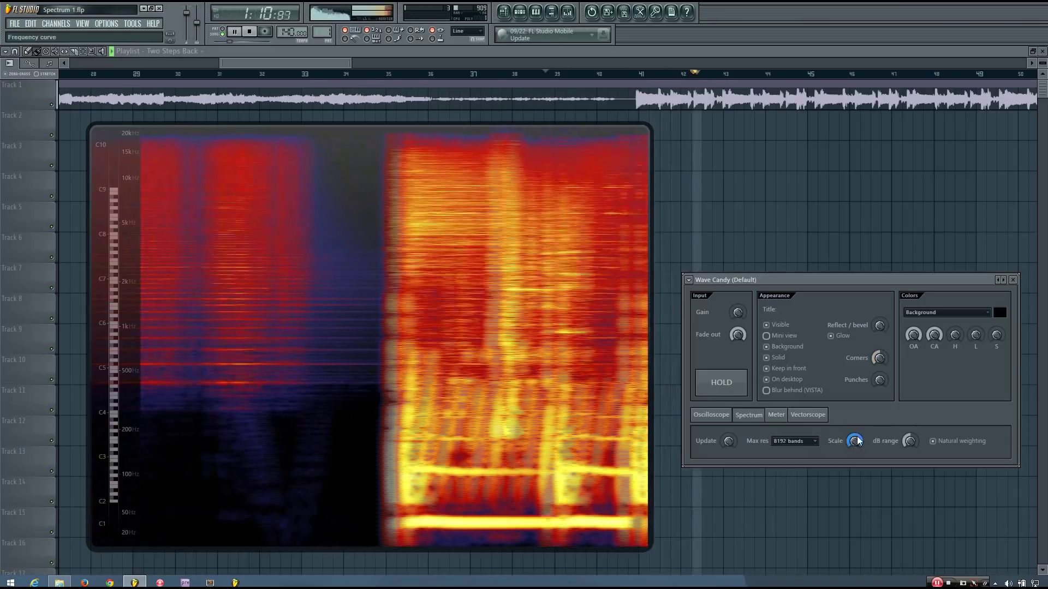
Sweep the Wave Candy spectrum's frequency scale down through 41% to 0% and back to maximum while the song plays.
scroll(856, 441, "down", 3)
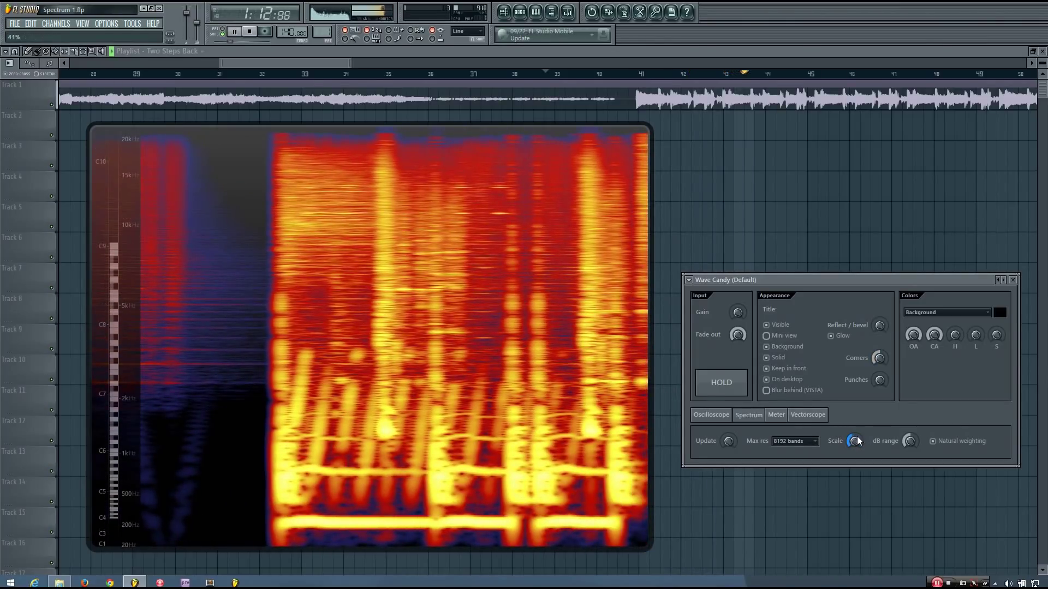
scroll(857, 441, "down", 3)
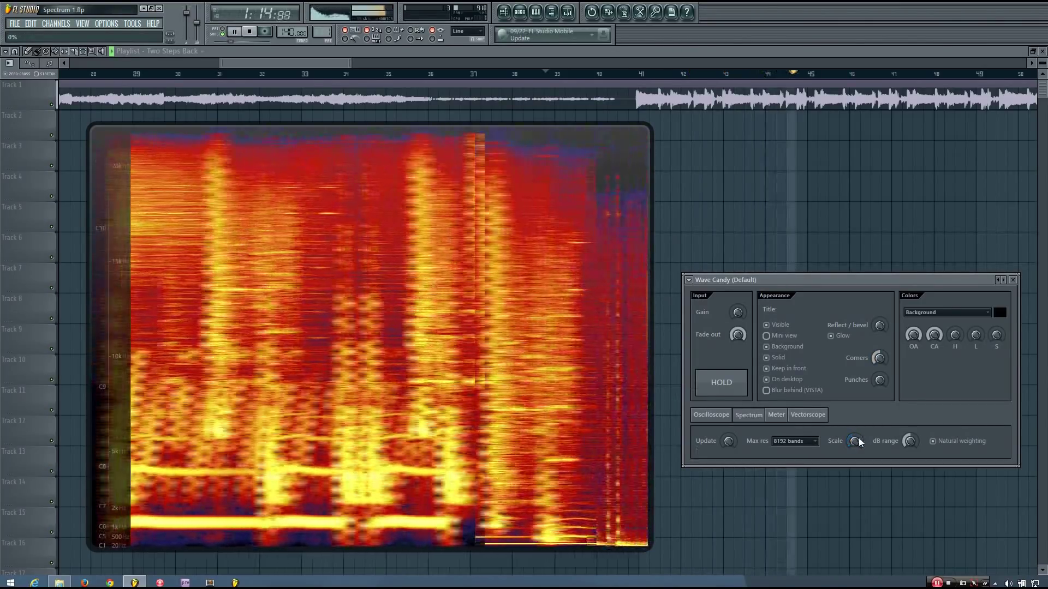
scroll(856, 441, "up", 2)
scroll(854, 441, "up", 5)
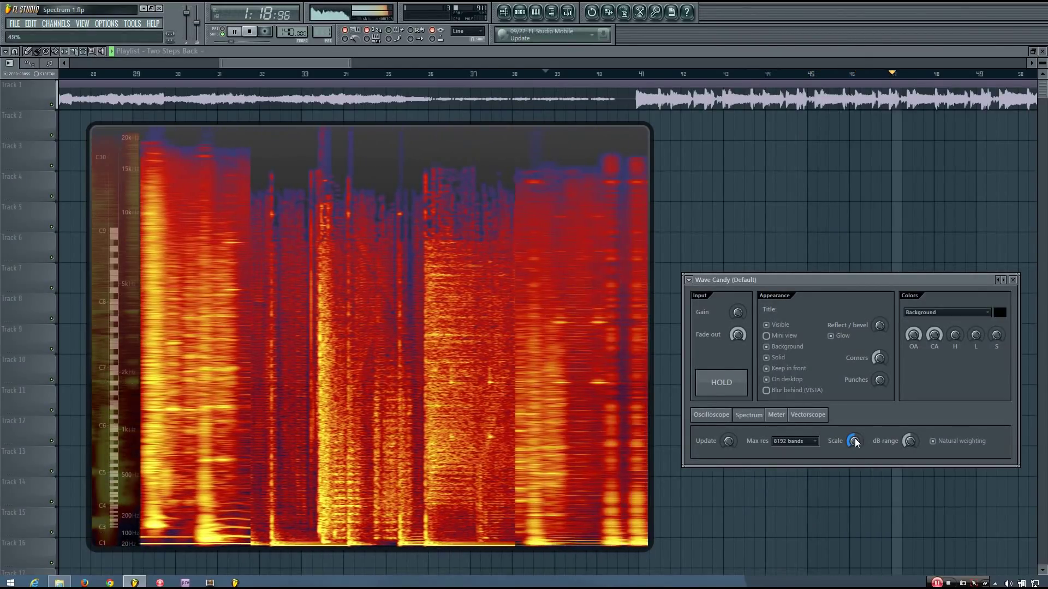
scroll(854, 440, "up", 6)
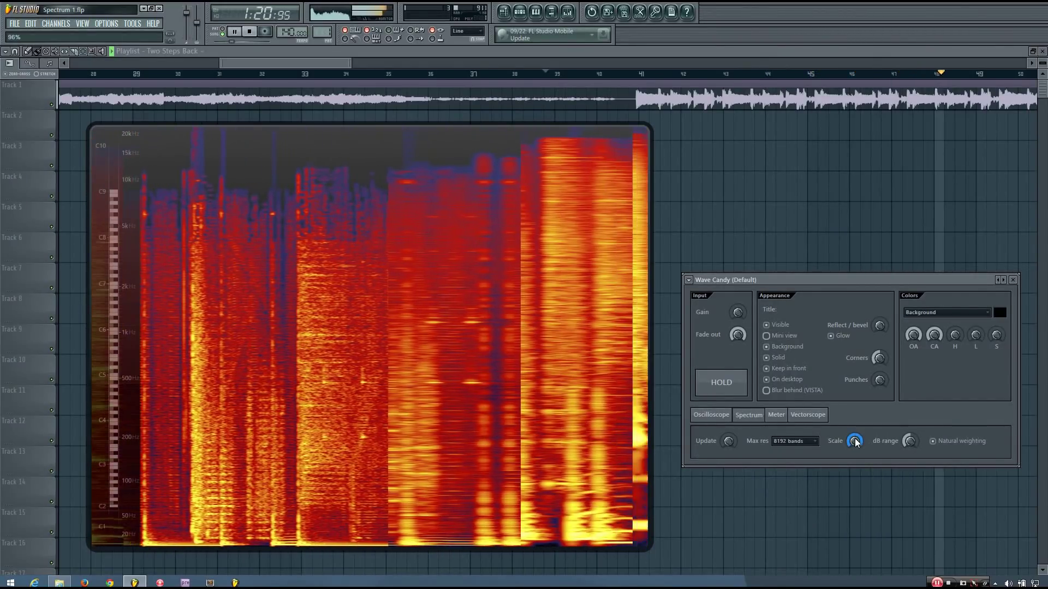
scroll(855, 440, "up", 1)
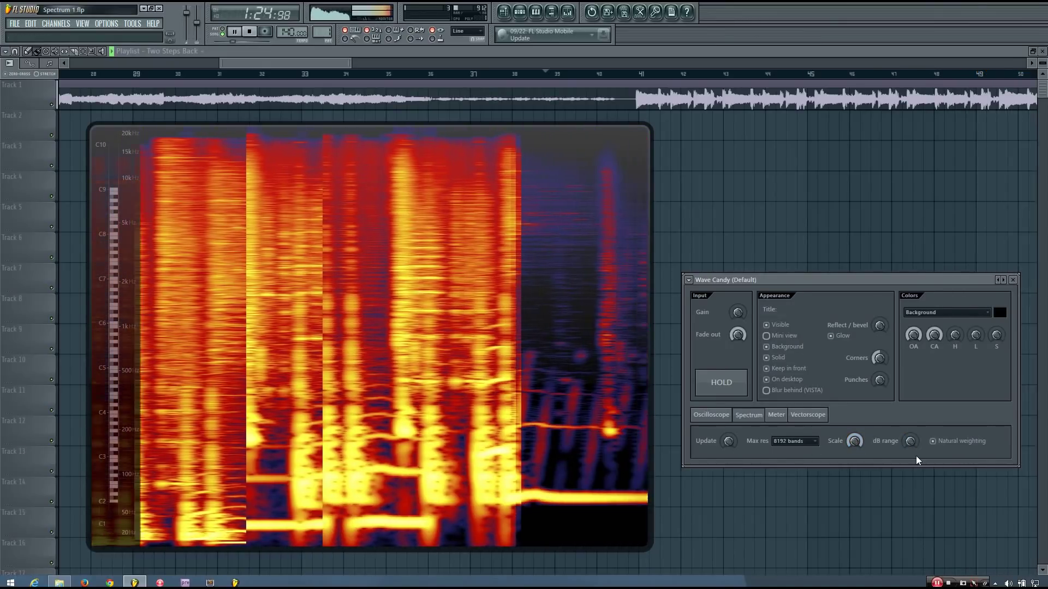
Raise the spectrum's dB range, compare update intervals including 20 ms and 12.30 ms during playback, and stop the song.
scroll(909, 439, "up", 1)
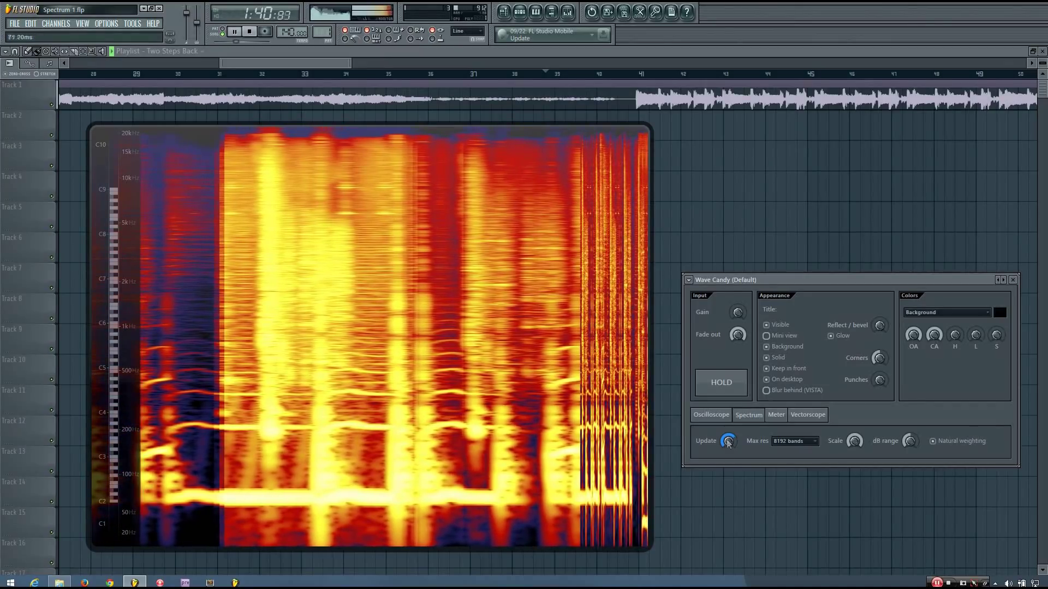
scroll(728, 442, "down", 3)
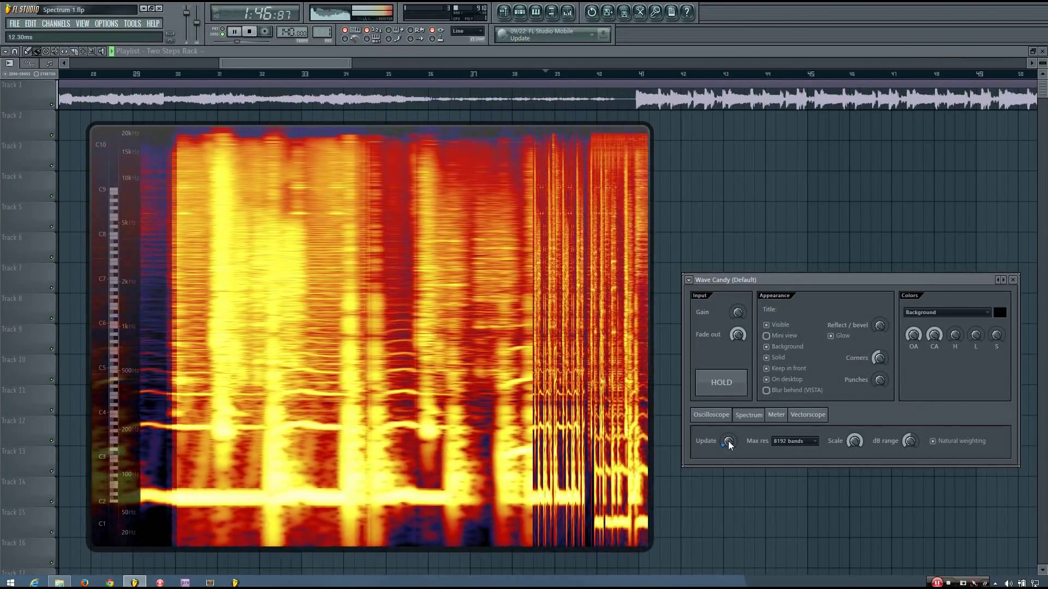
scroll(728, 441, "down", 2)
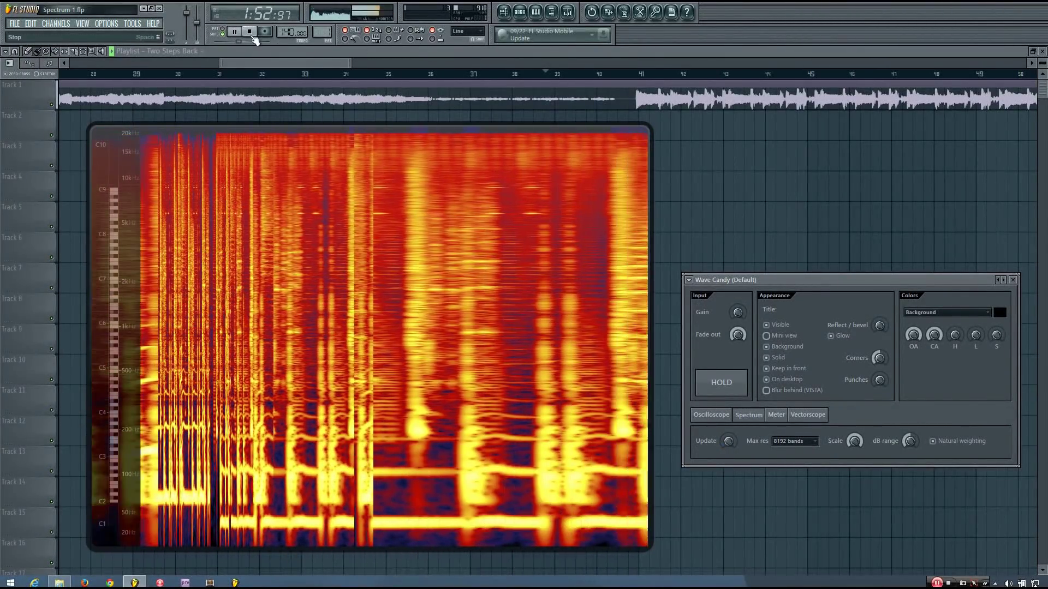
left_click(250, 33)
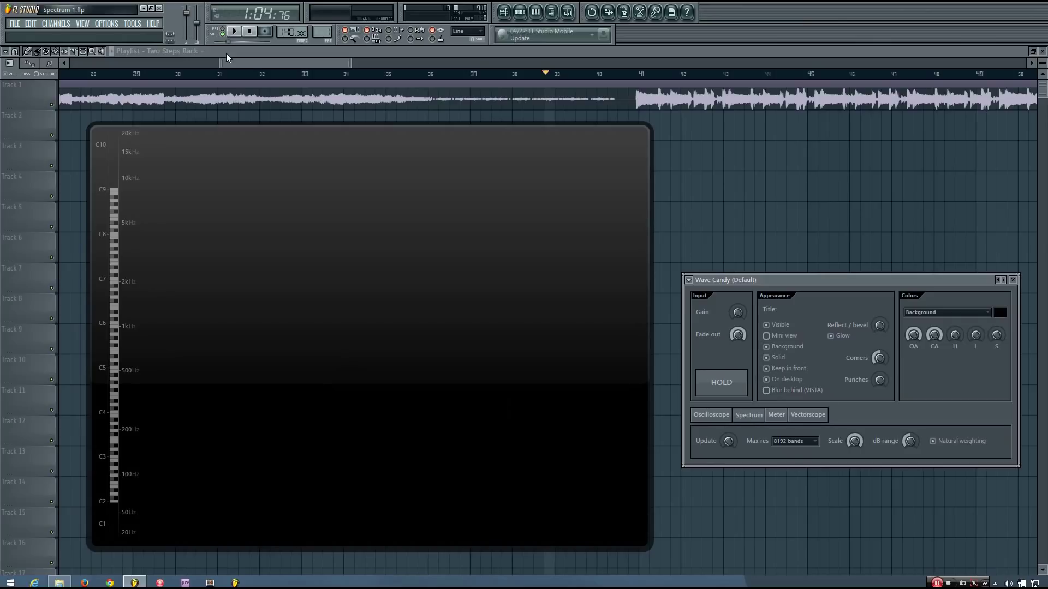
Reposition the Wave Candy spectrum display over the playlist, slightly farther from its settings window.
left_click_drag(371, 347, 347, 349)
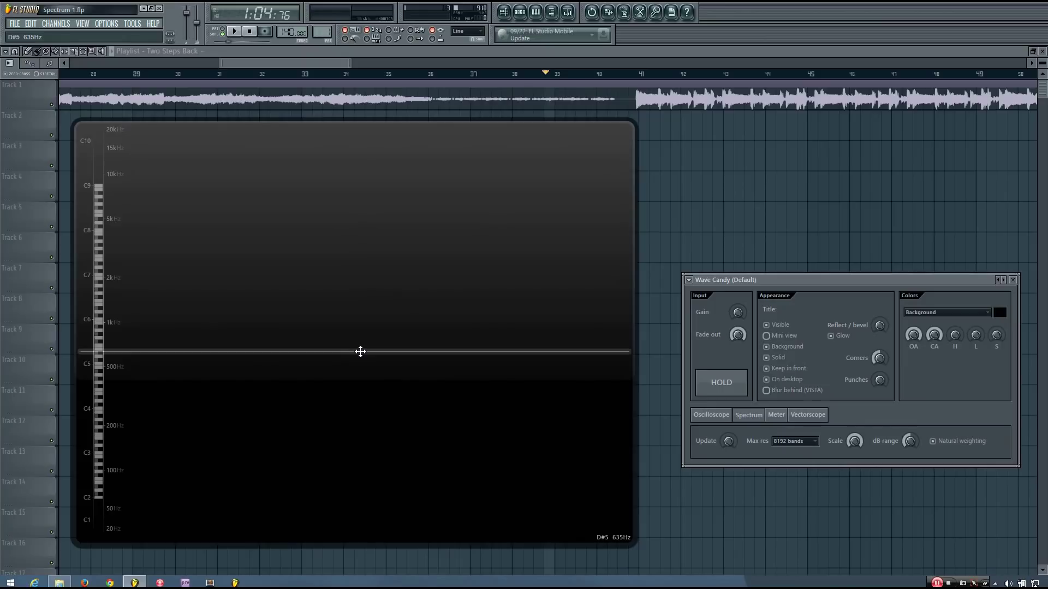
mouse_move(317, 375)
left_mouse_down()
mouse_move(351, 384)
mouse_move(316, 383)
left_mouse_up()
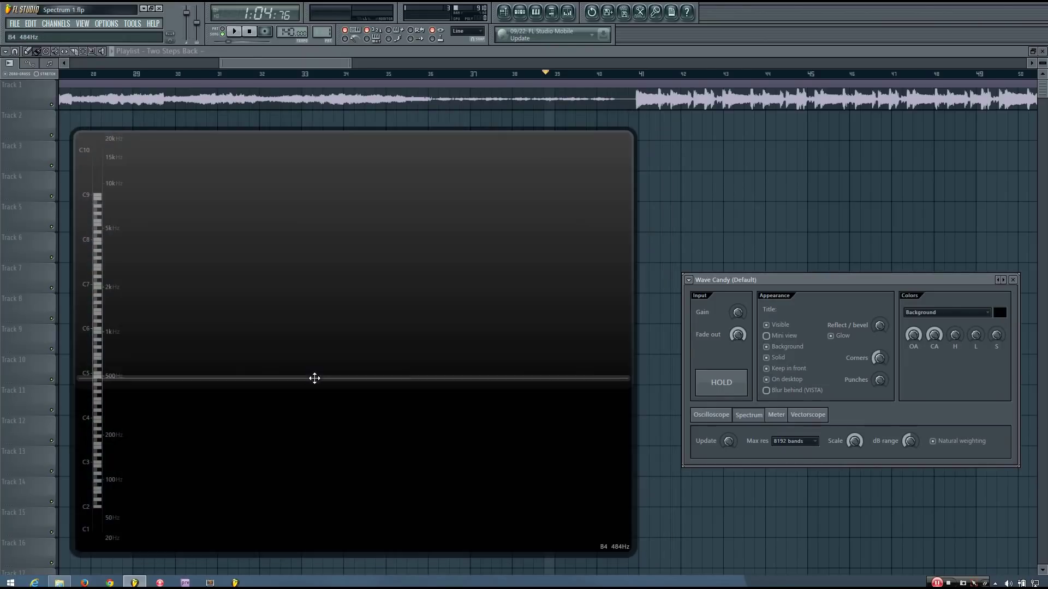